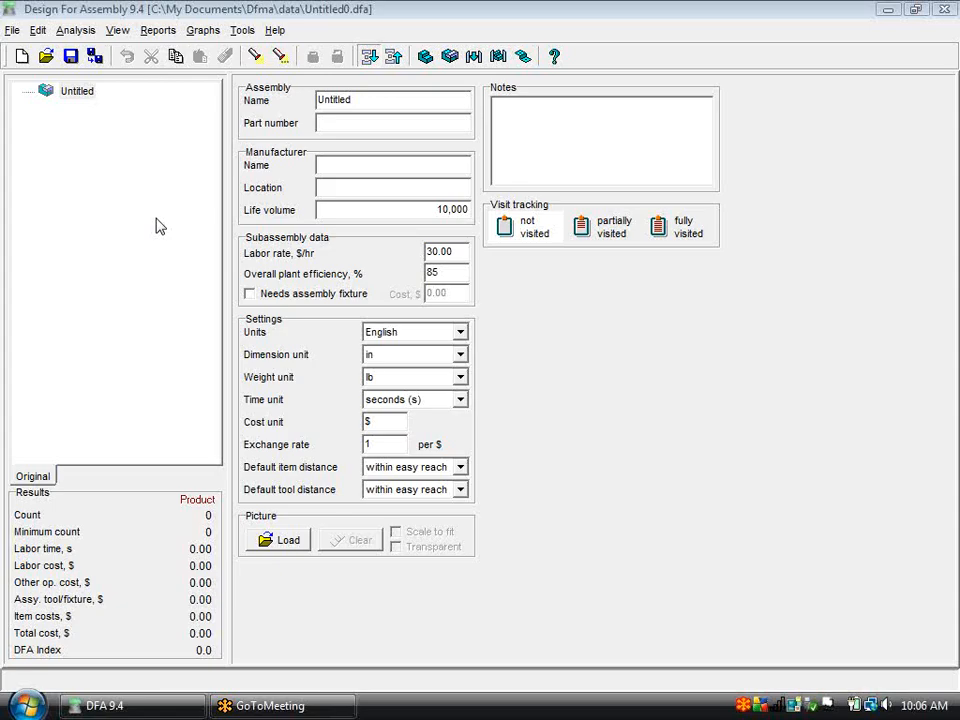
# Start a text file import and open PistonBOM.txt from the samples folder.
pyautogui.click(80, 36)
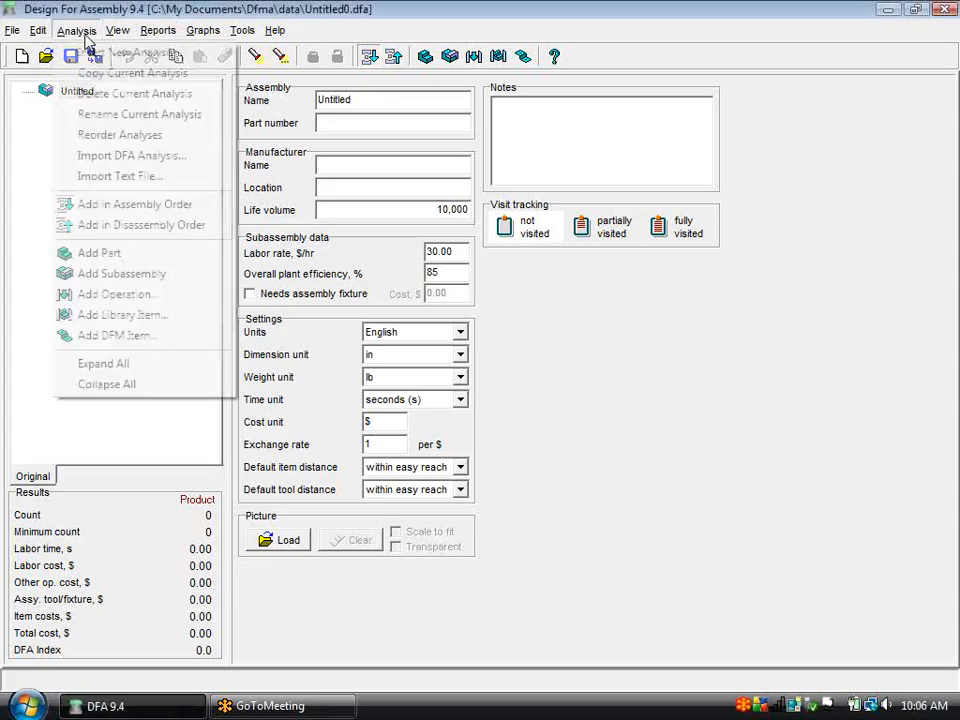
pyautogui.click(92, 179)
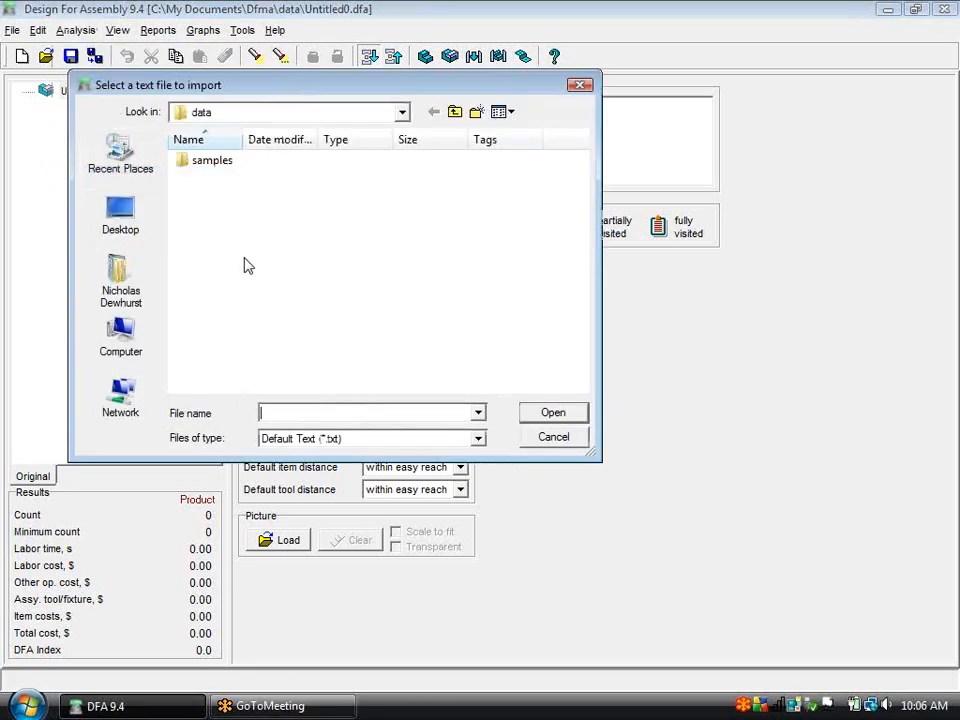
pyautogui.moveTo(279, 90); pyautogui.dragTo(324, 111)
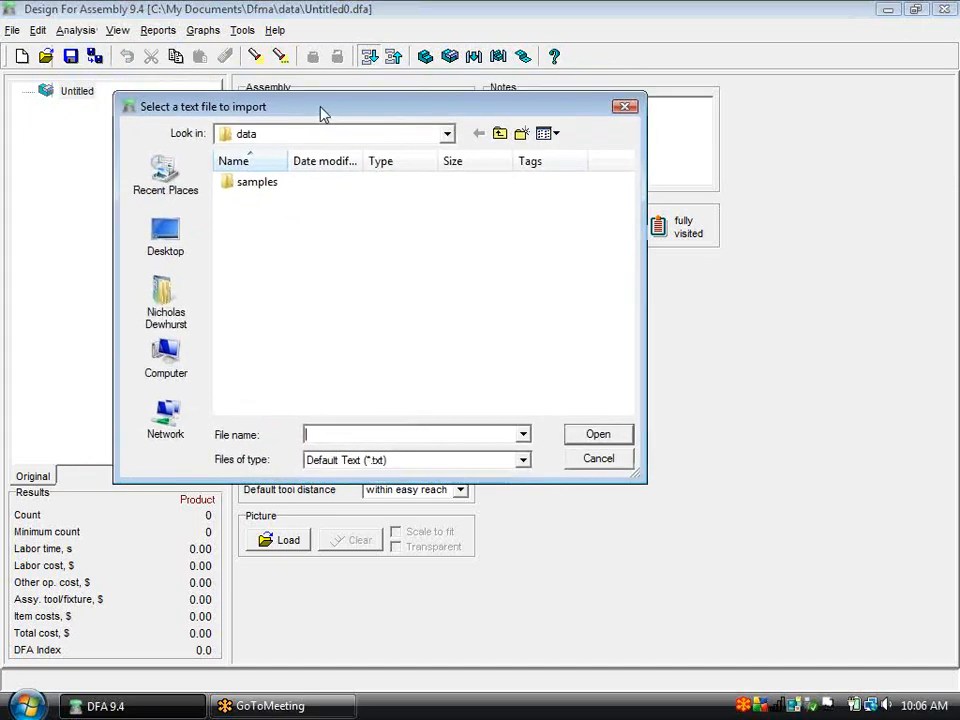
pyautogui.doubleClick(258, 190)
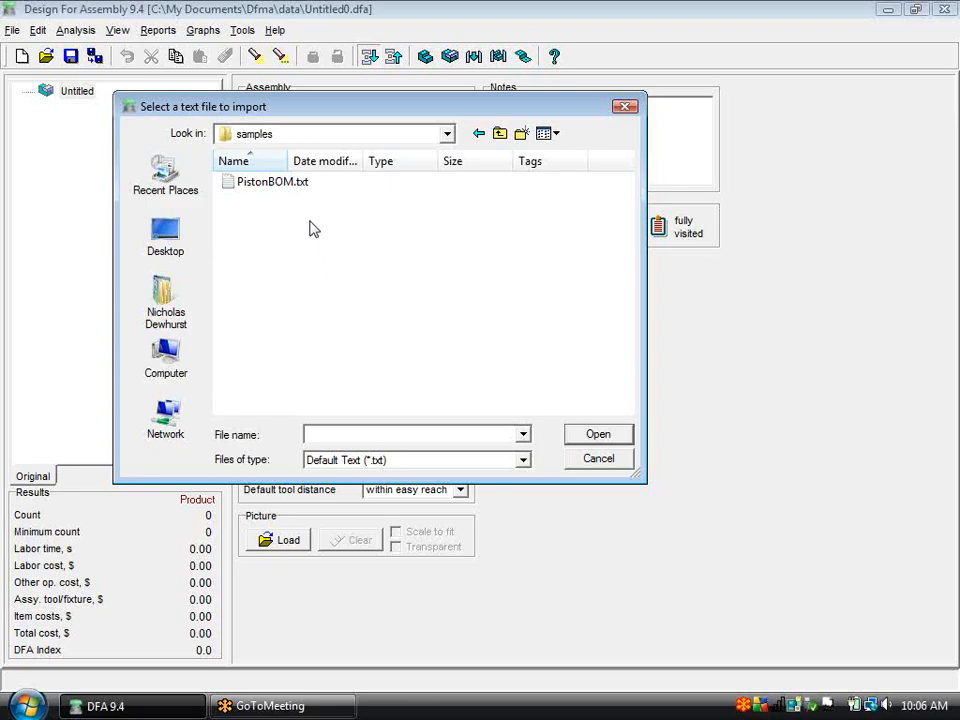
pyautogui.click(290, 184)
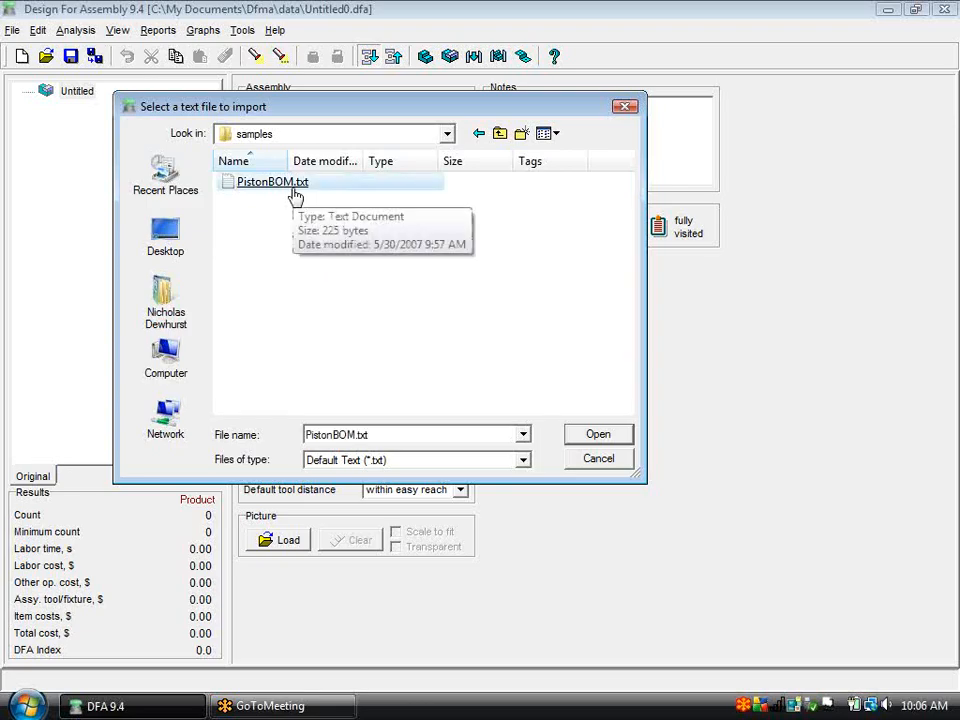
pyautogui.doubleClick(293, 194)
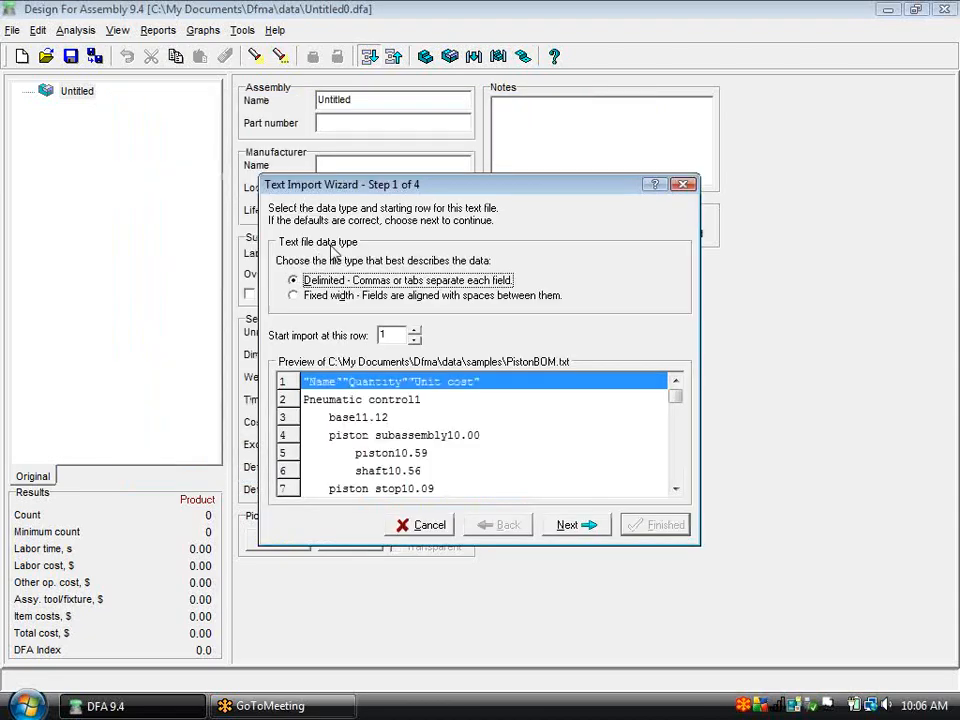
# Keep the delimited data type, advance the starting row past the header line, and set Tab as the delimiter.
pyautogui.moveTo(289, 184); pyautogui.dragTo(243, 139)
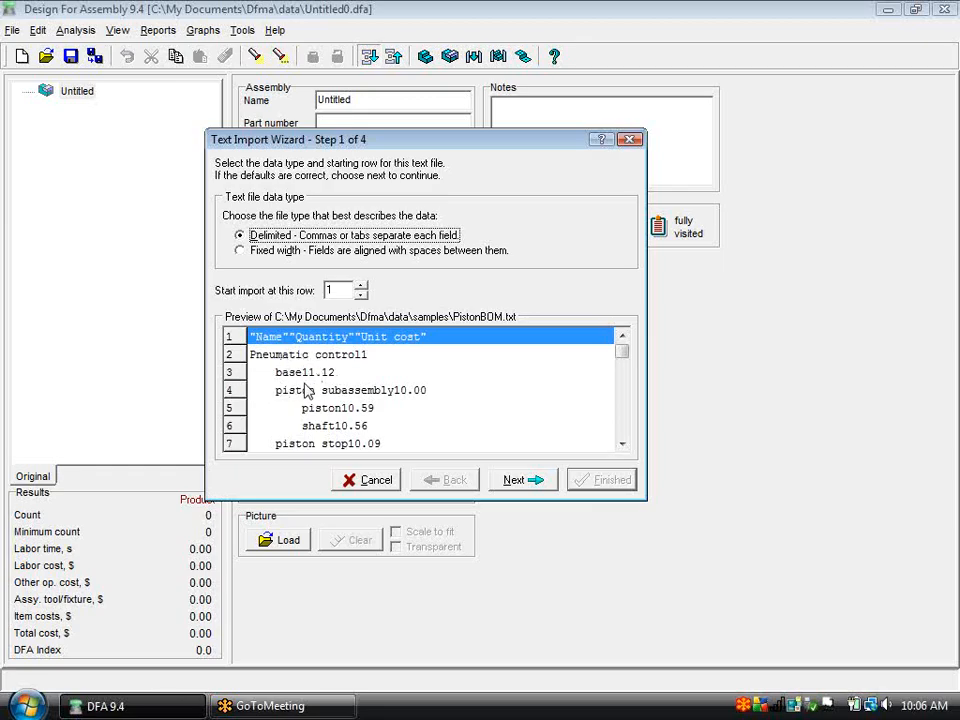
pyautogui.click(363, 286)
pyautogui.click(520, 481)
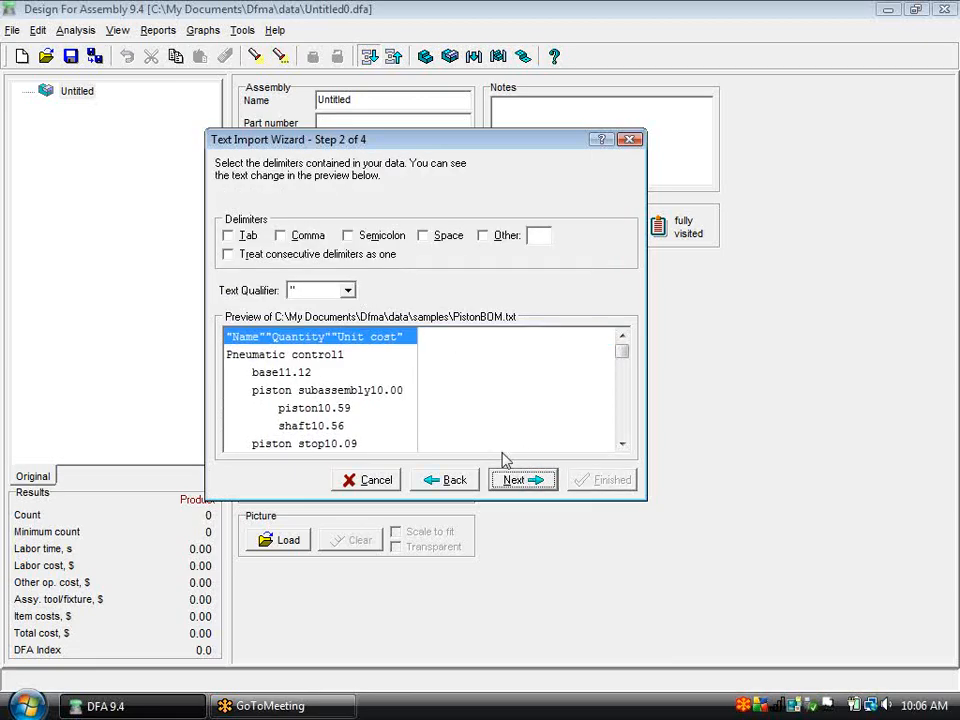
pyautogui.click(228, 235)
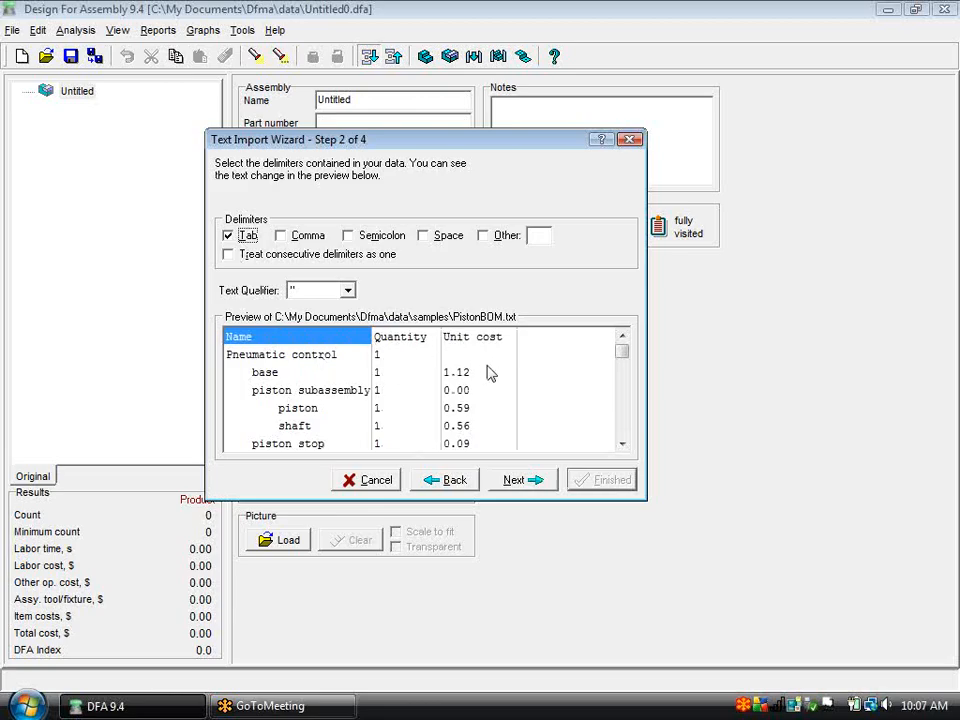
pyautogui.click(517, 480)
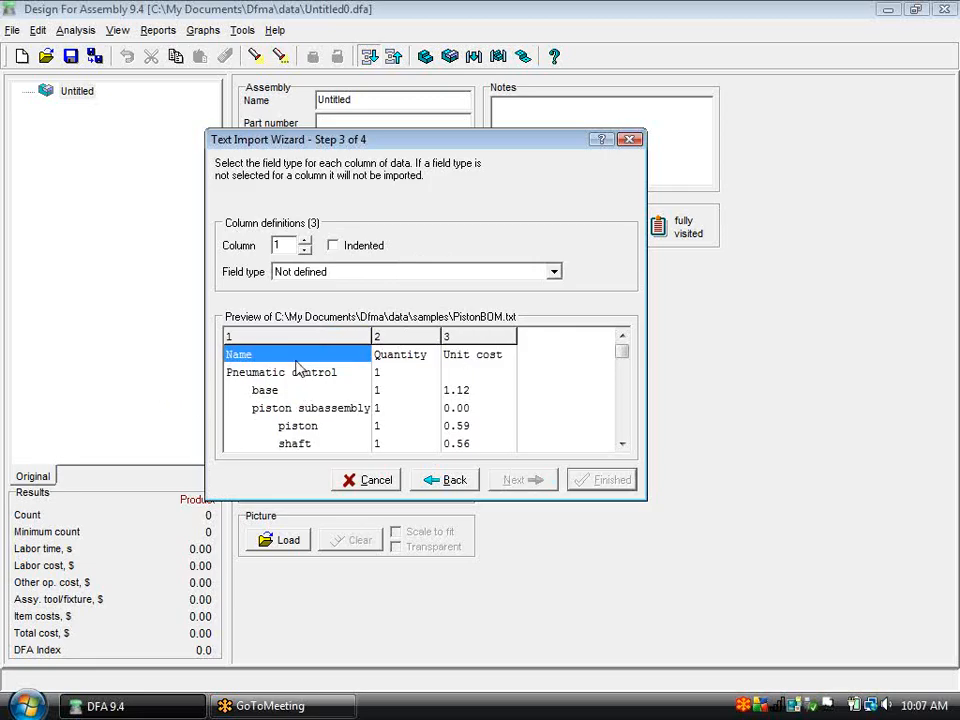
# Define import column 1 as the Name field and mark it as indented with spaces.
pyautogui.click(298, 272)
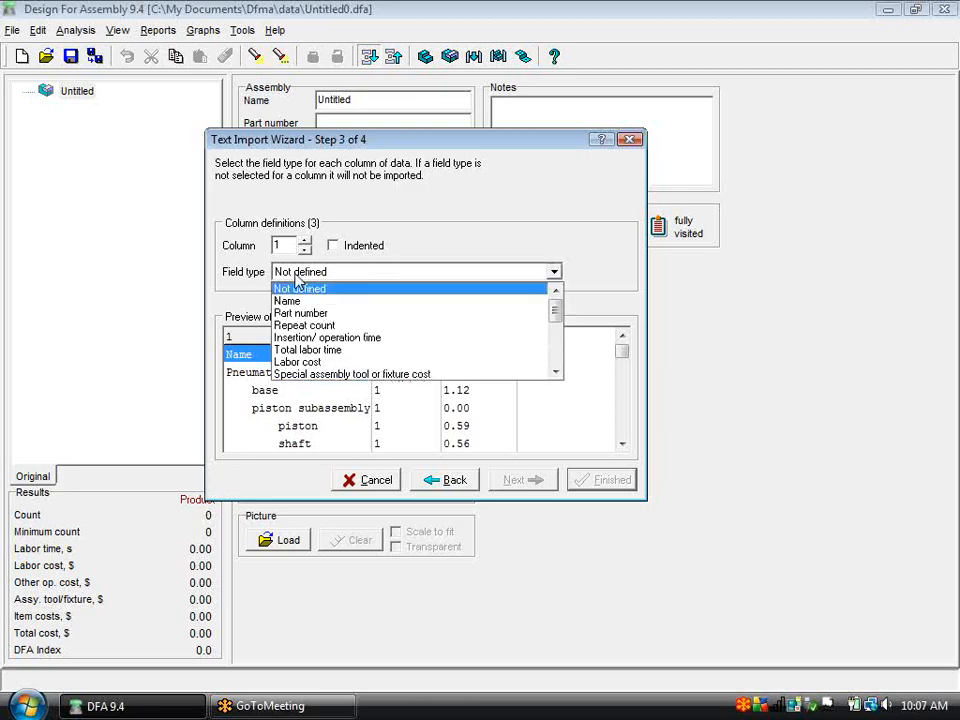
pyautogui.click(302, 300)
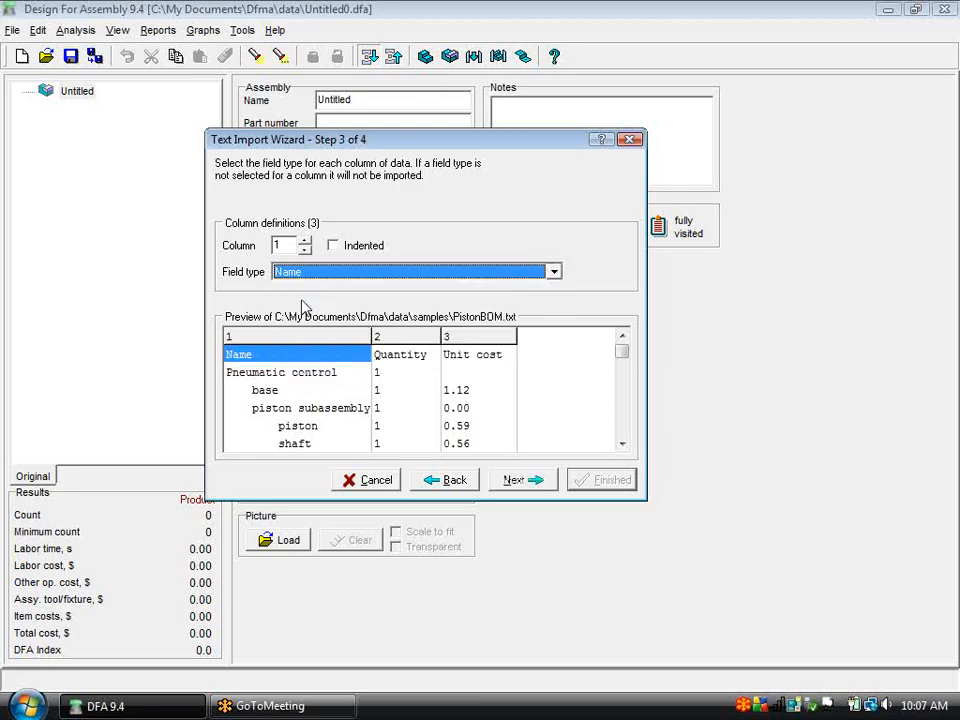
pyautogui.click(333, 245)
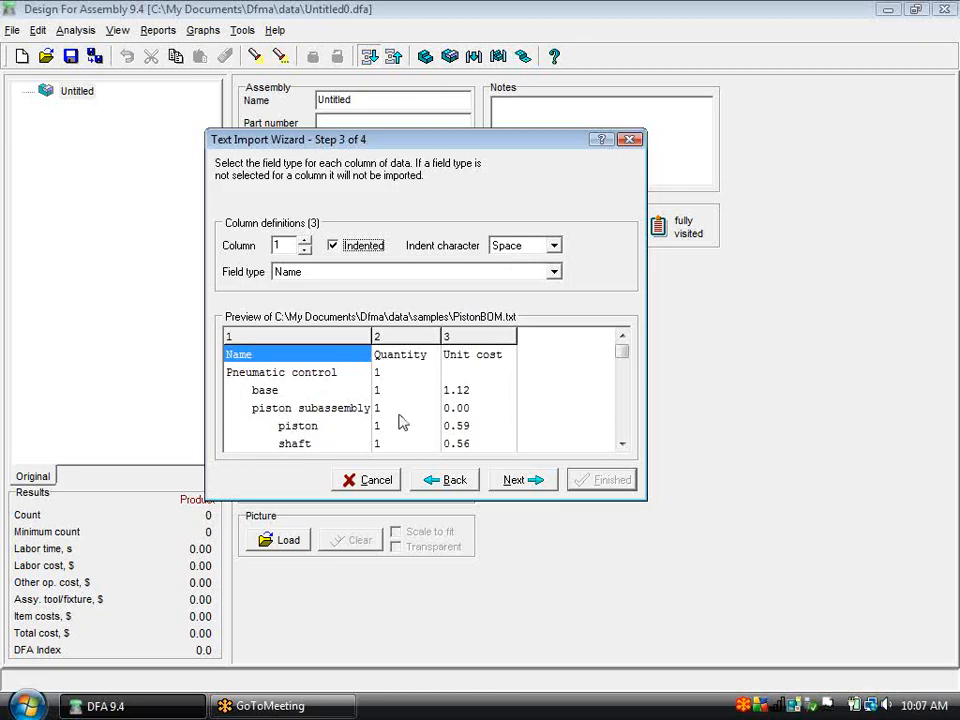
# Define column 2 as Repeat count and column 3 as Piece part cost per item, and accept the column definitions.
pyautogui.click(305, 242)
pyautogui.click(364, 276)
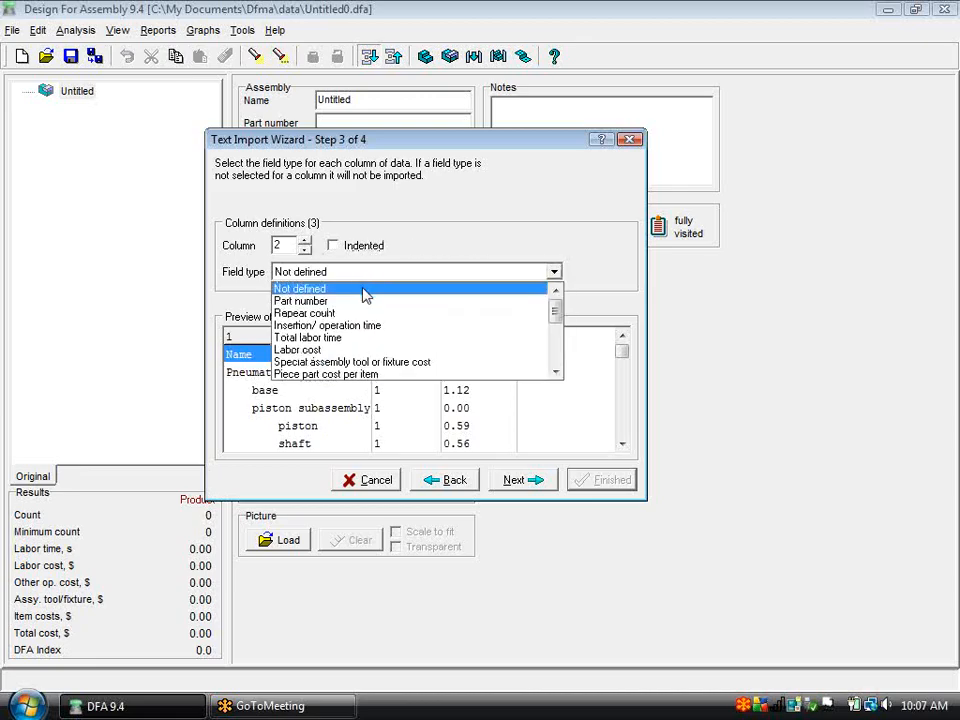
pyautogui.click(368, 319)
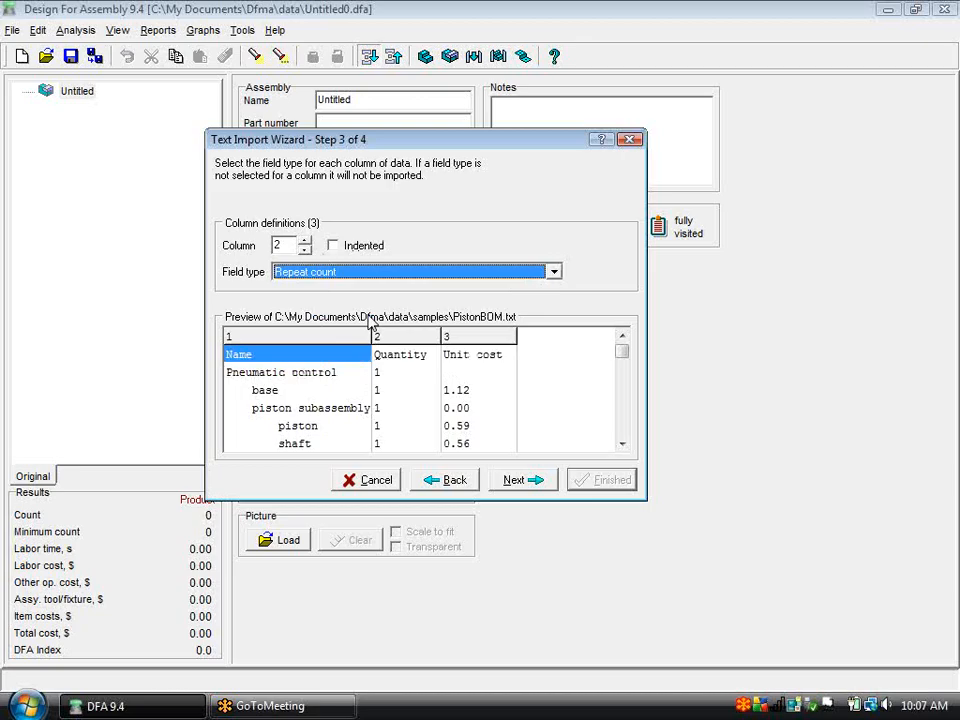
pyautogui.click(305, 241)
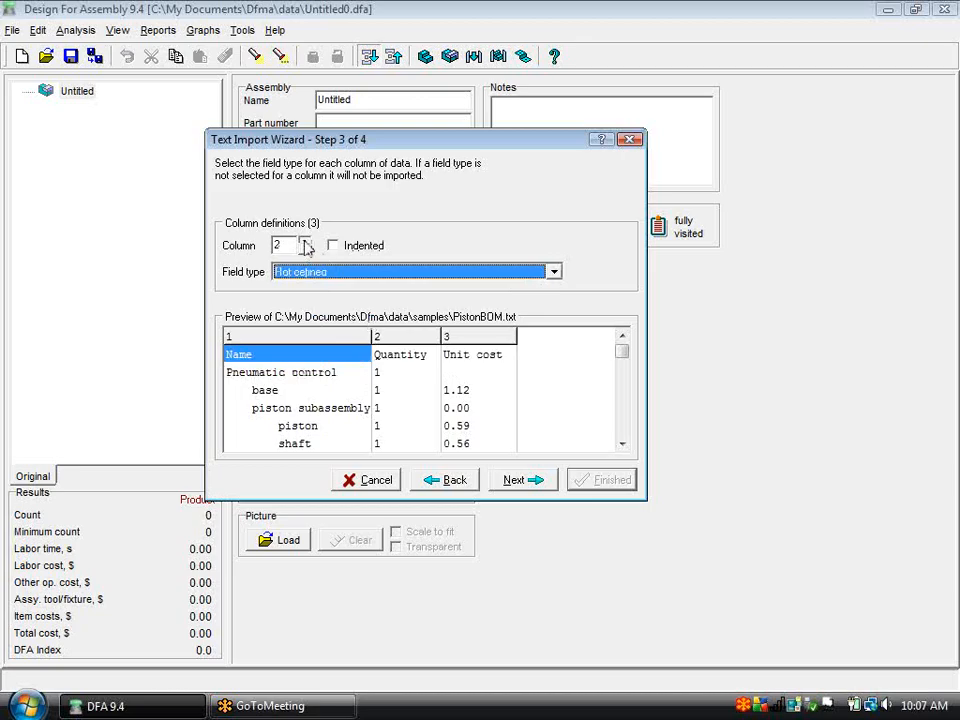
pyautogui.click(349, 272)
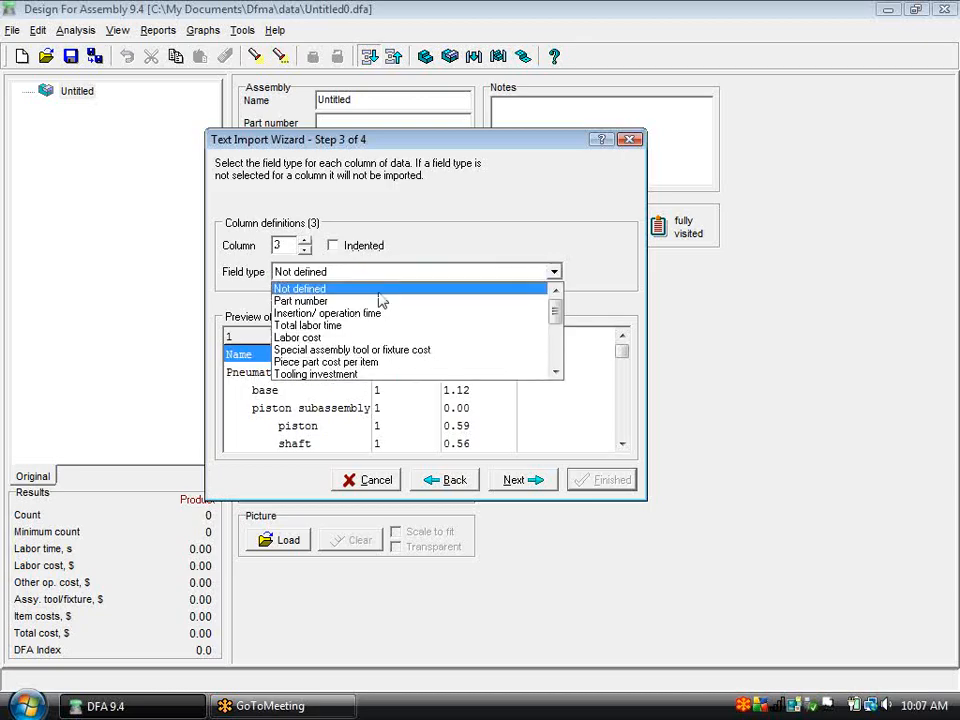
pyautogui.click(394, 362)
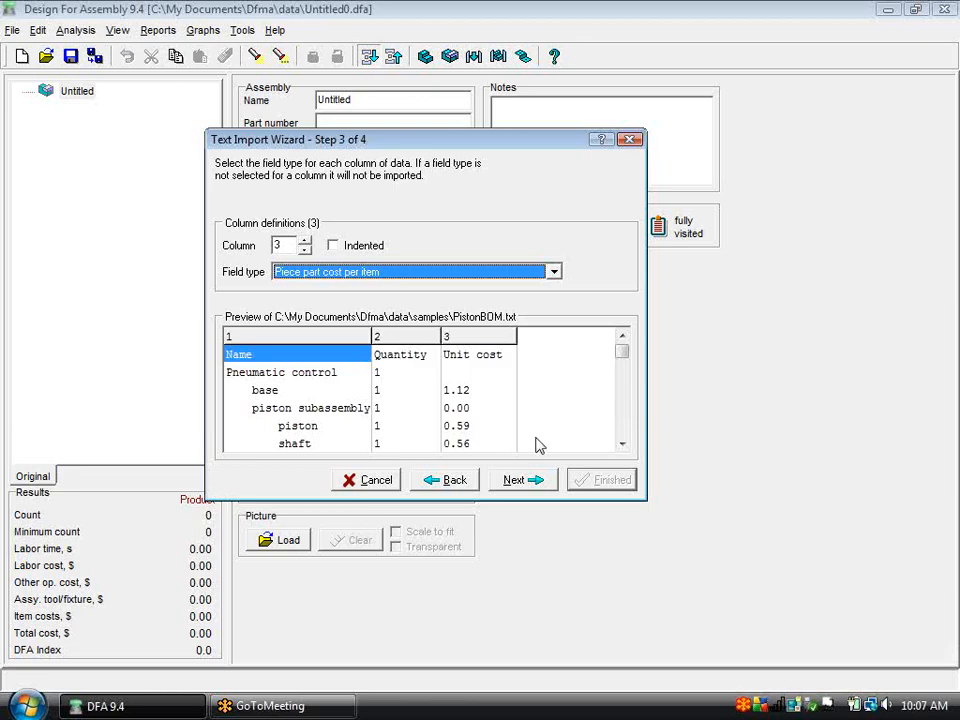
pyautogui.click(522, 480)
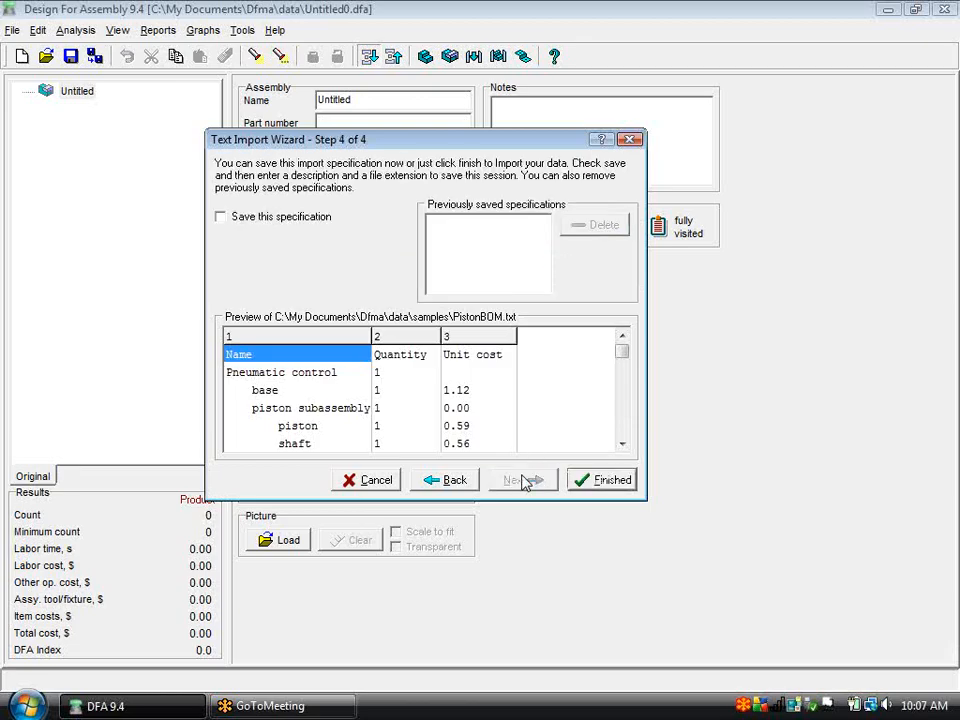
# Save the import specification with the description bdi and finish importing the parts list.
pyautogui.click(276, 218)
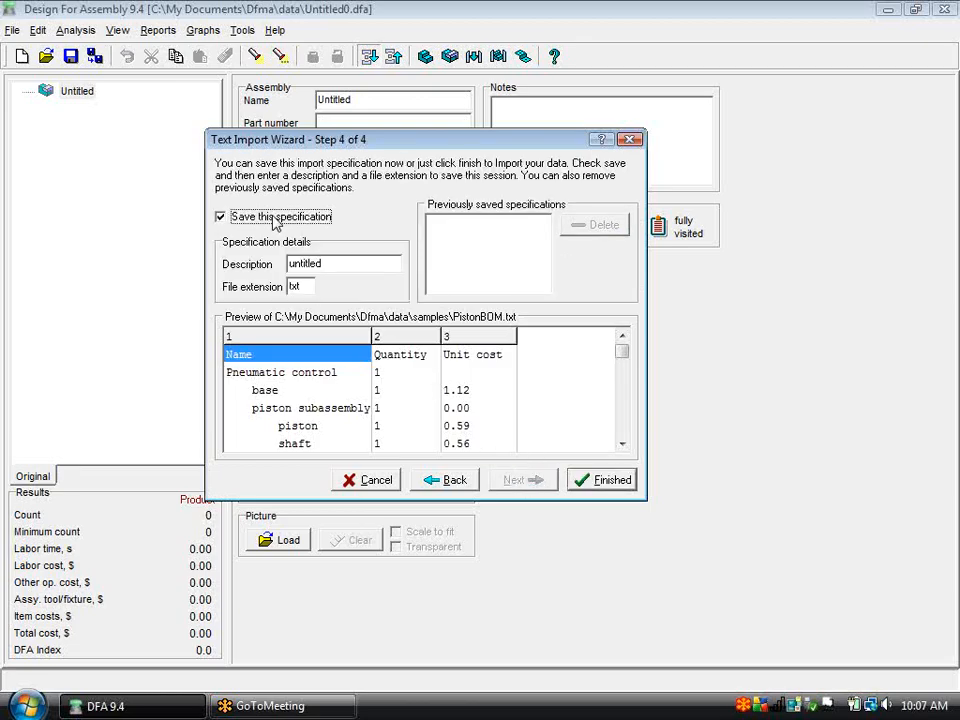
pyautogui.doubleClick(325, 263)
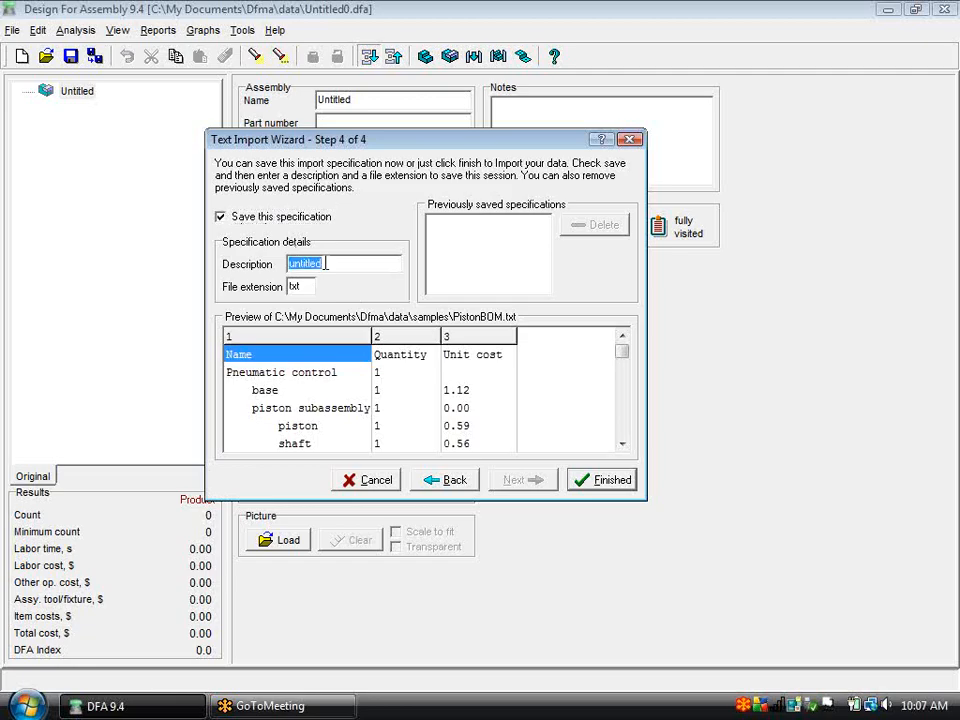
pyautogui.write('bd')
pyautogui.click(609, 482)
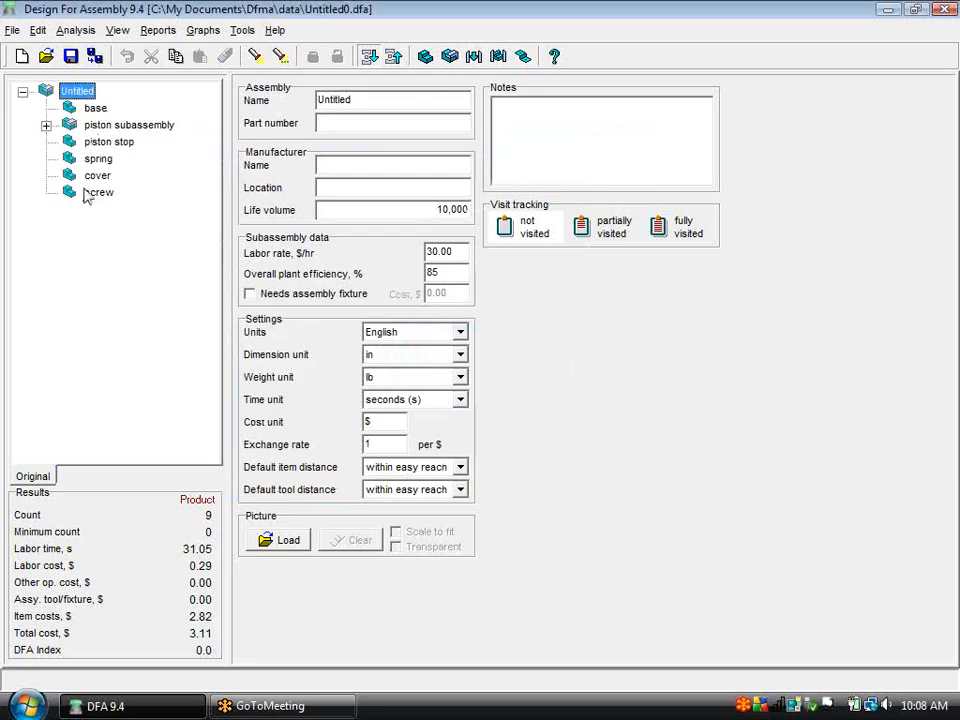
# Expand the imported piston subassembly and examine the shaft's part data.
pyautogui.click(46, 125)
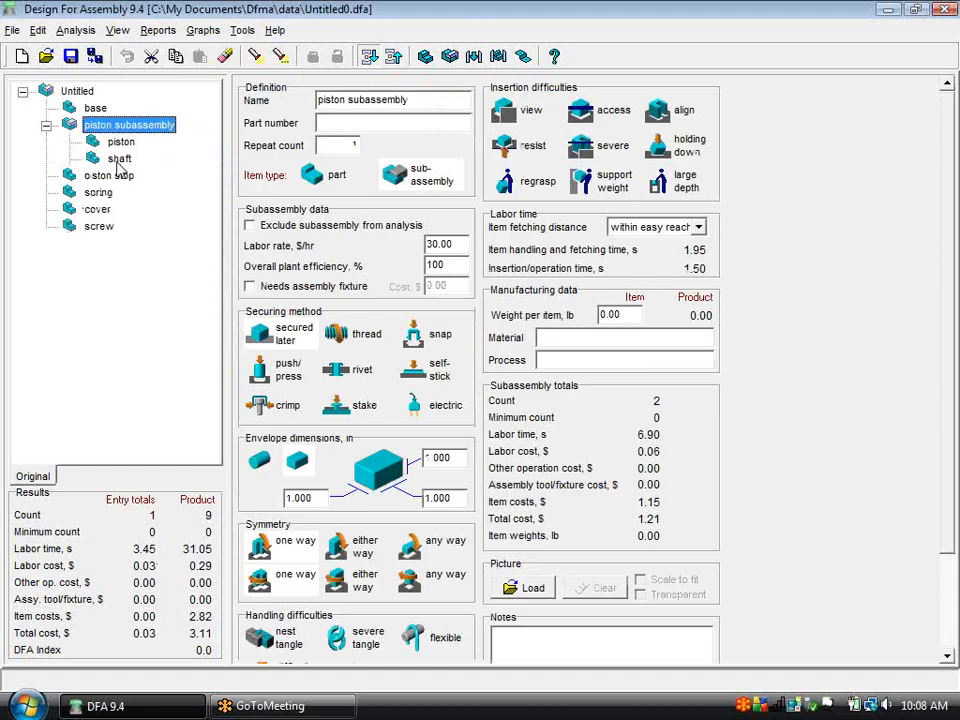
pyautogui.click(119, 159)
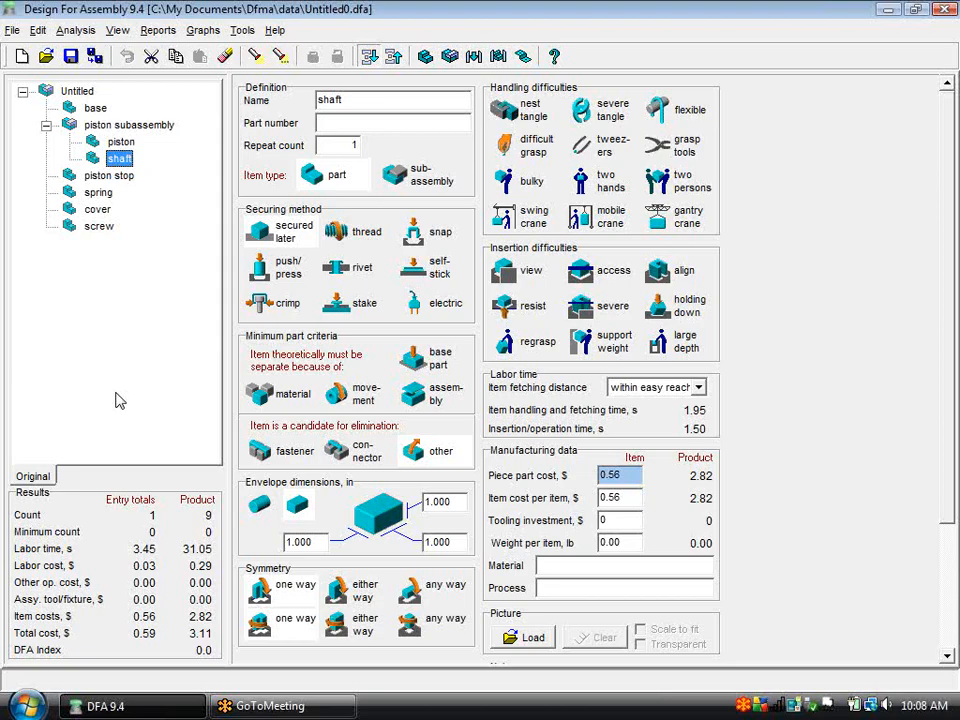
# Insert a new analysis and import PistonBOM.txt from the samples folder into it using the saved bdi (*.txt) specification.
pyautogui.rightClick(35, 481)
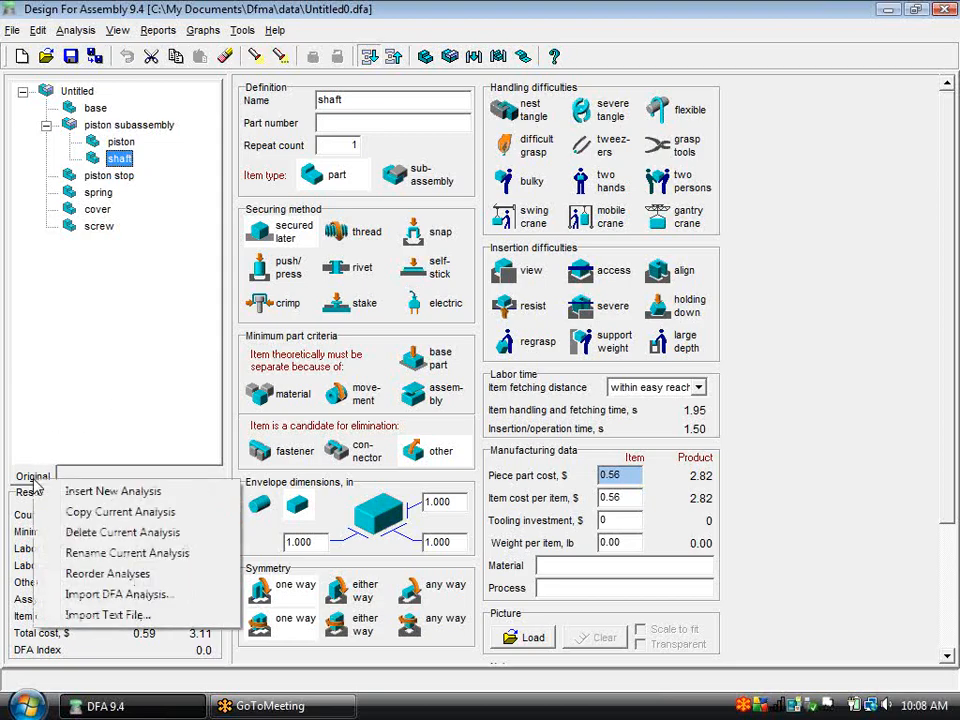
pyautogui.click(75, 490)
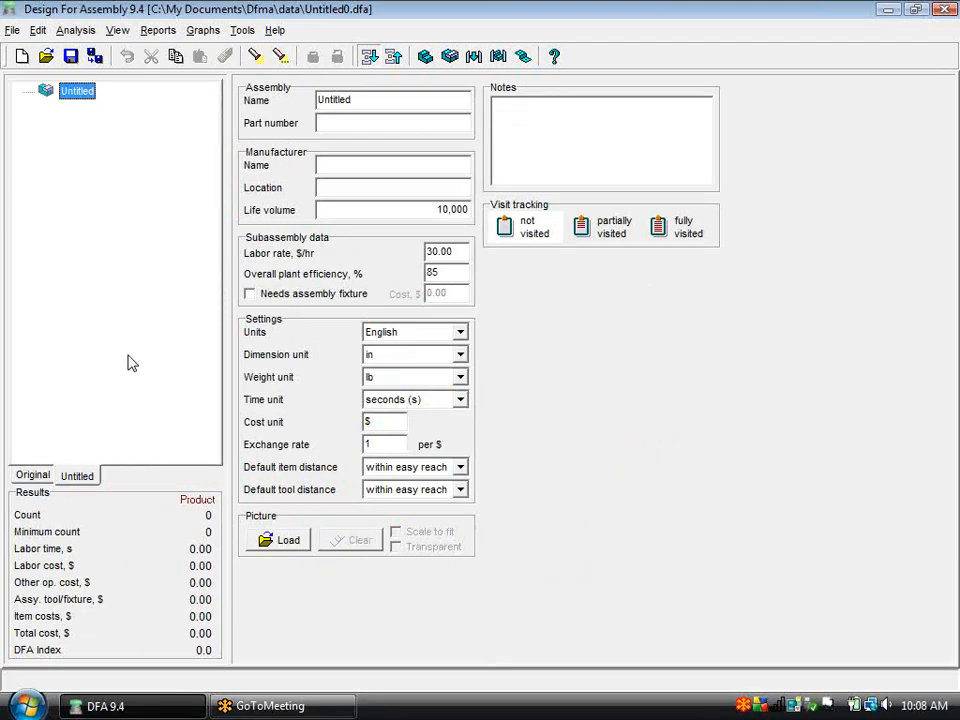
pyautogui.click(77, 31)
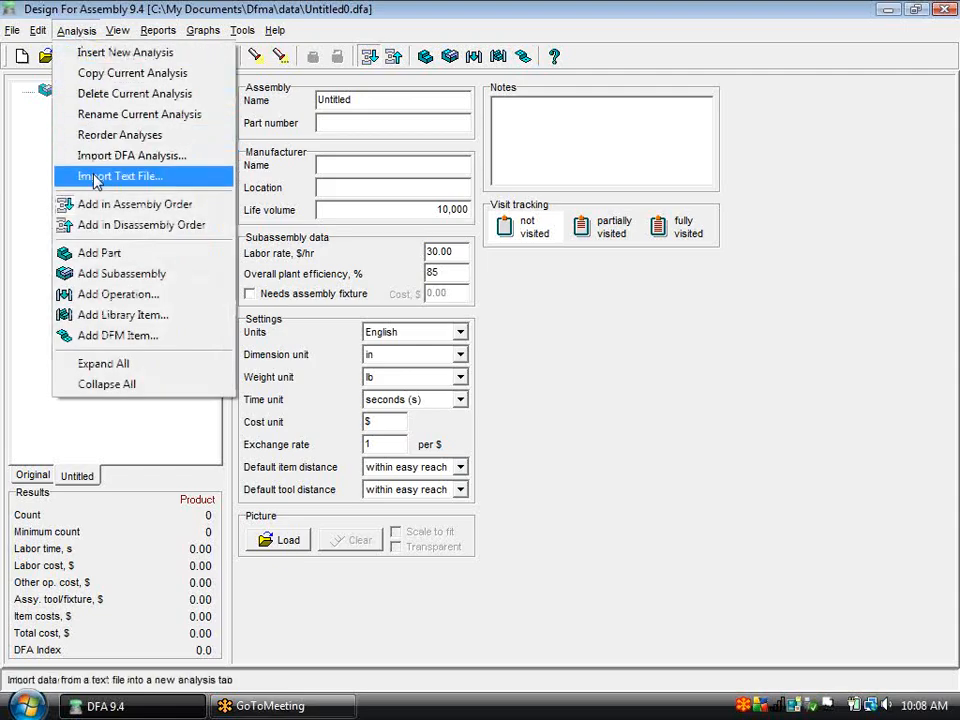
pyautogui.click(97, 177)
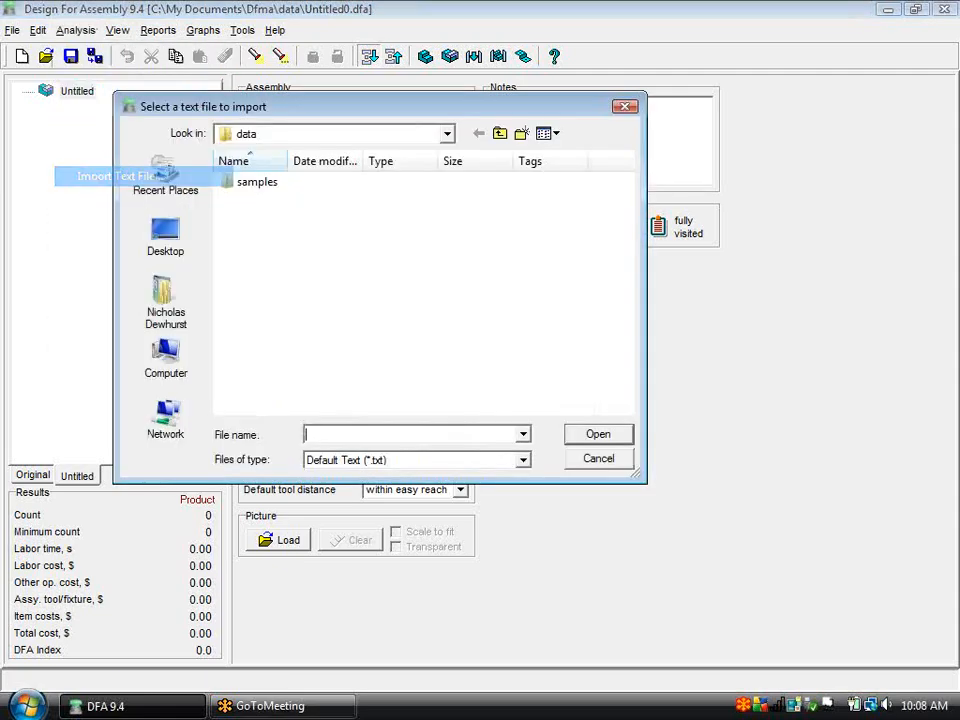
pyautogui.doubleClick(257, 182)
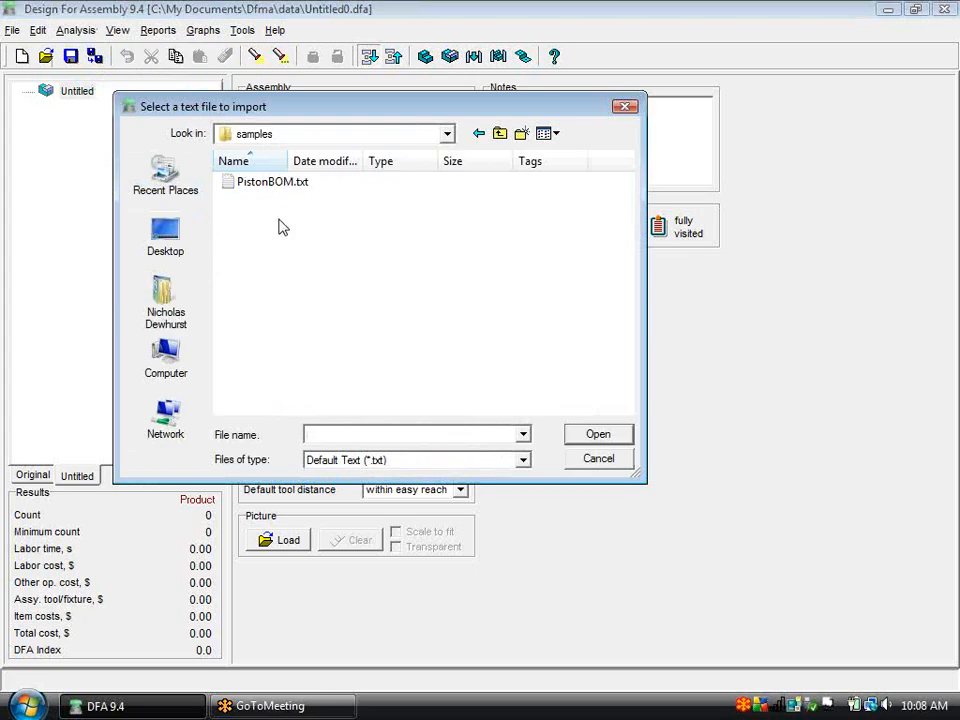
pyautogui.click(522, 460)
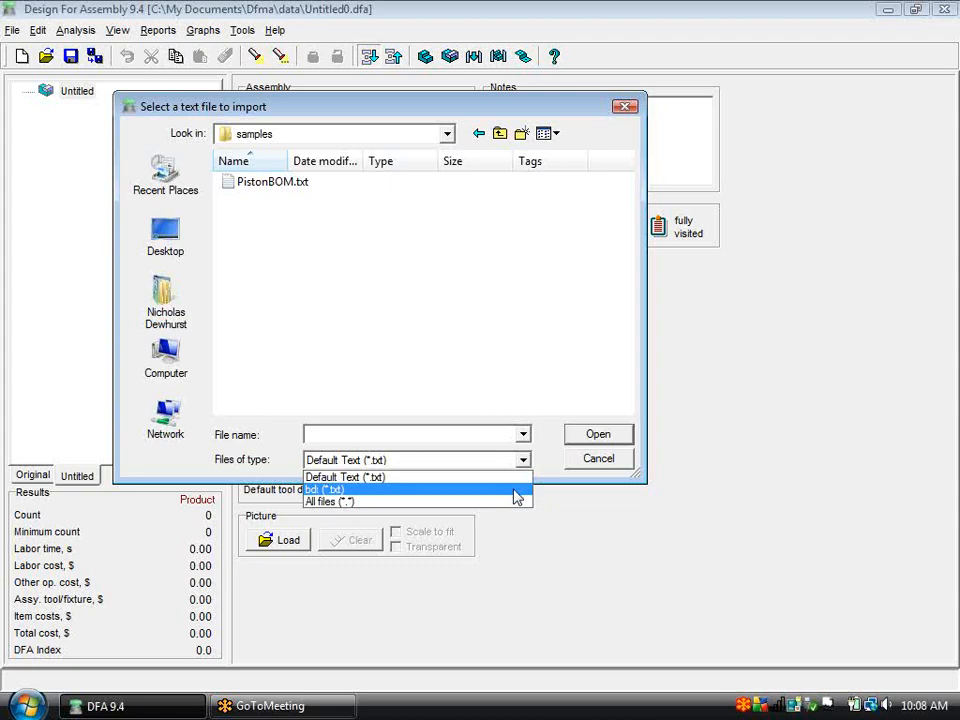
pyautogui.click(516, 491)
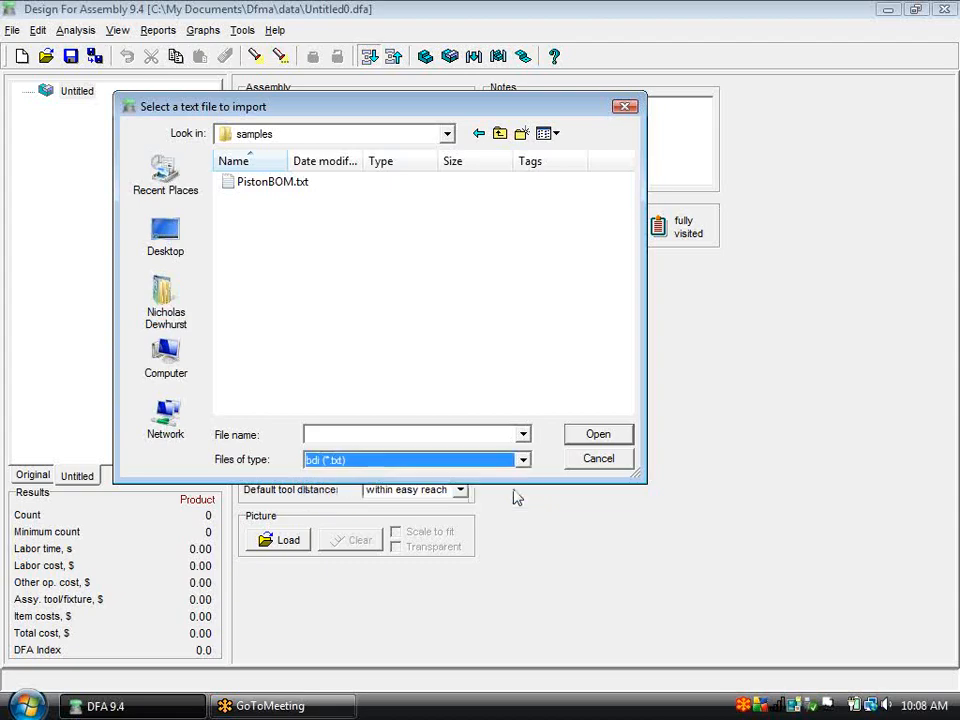
pyautogui.click(272, 186)
pyautogui.doubleClick(270, 188)
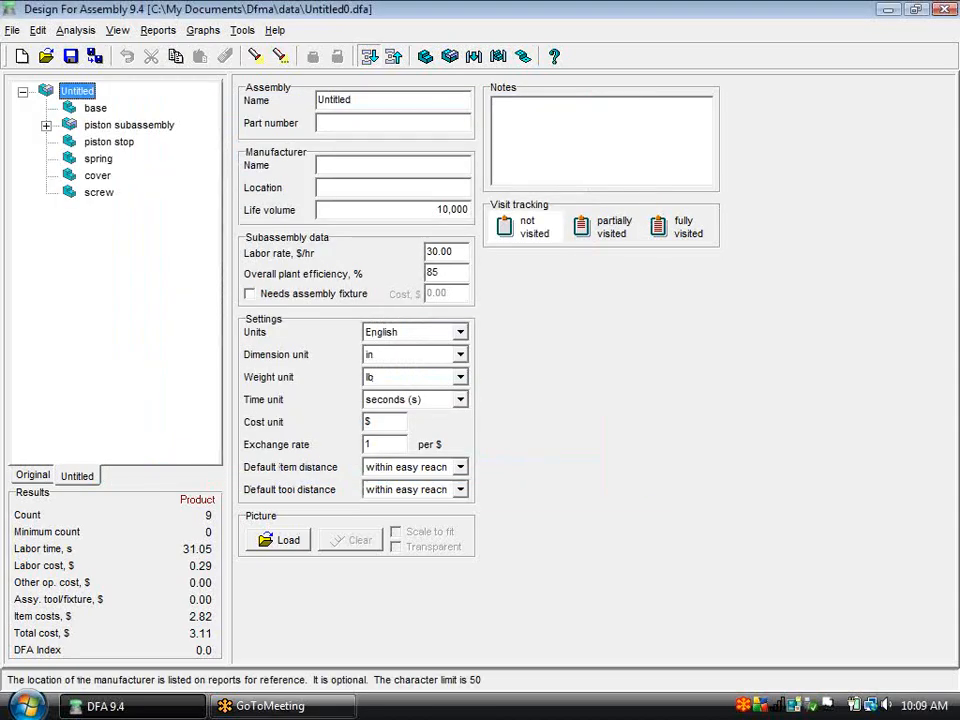
# Expand the piston subassembly in the new analysis and check the shaft's imported data.
pyautogui.click(46, 125)
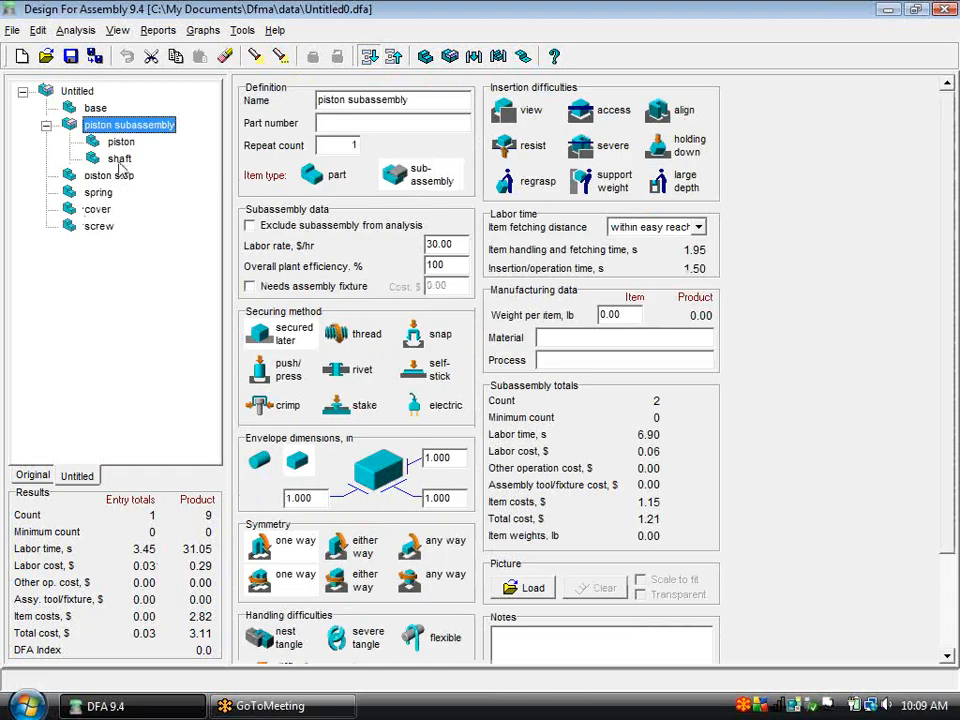
pyautogui.click(120, 158)
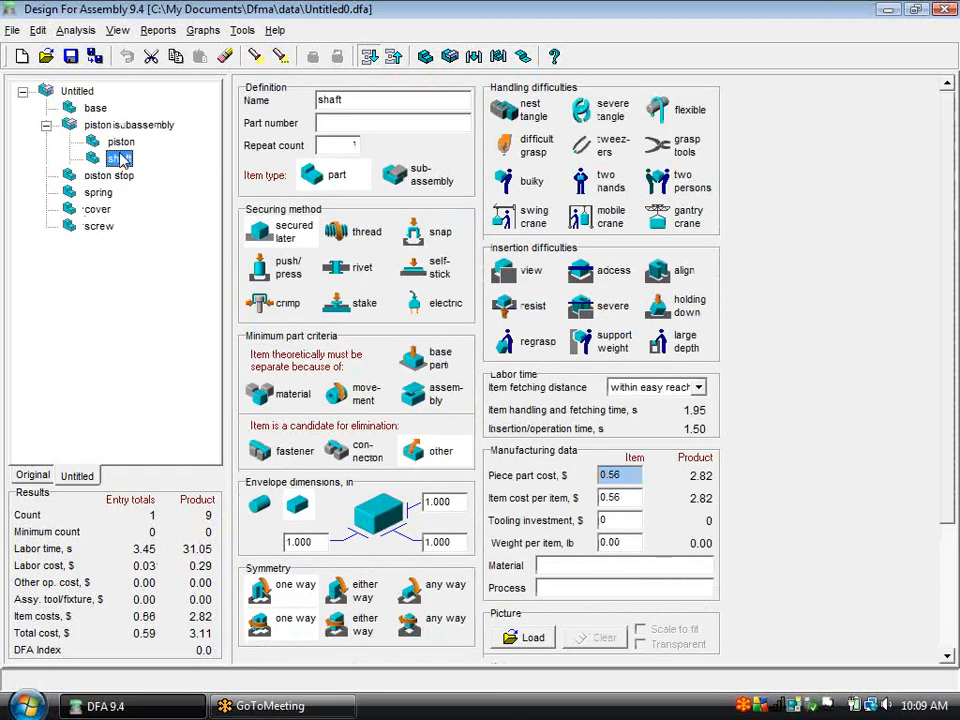